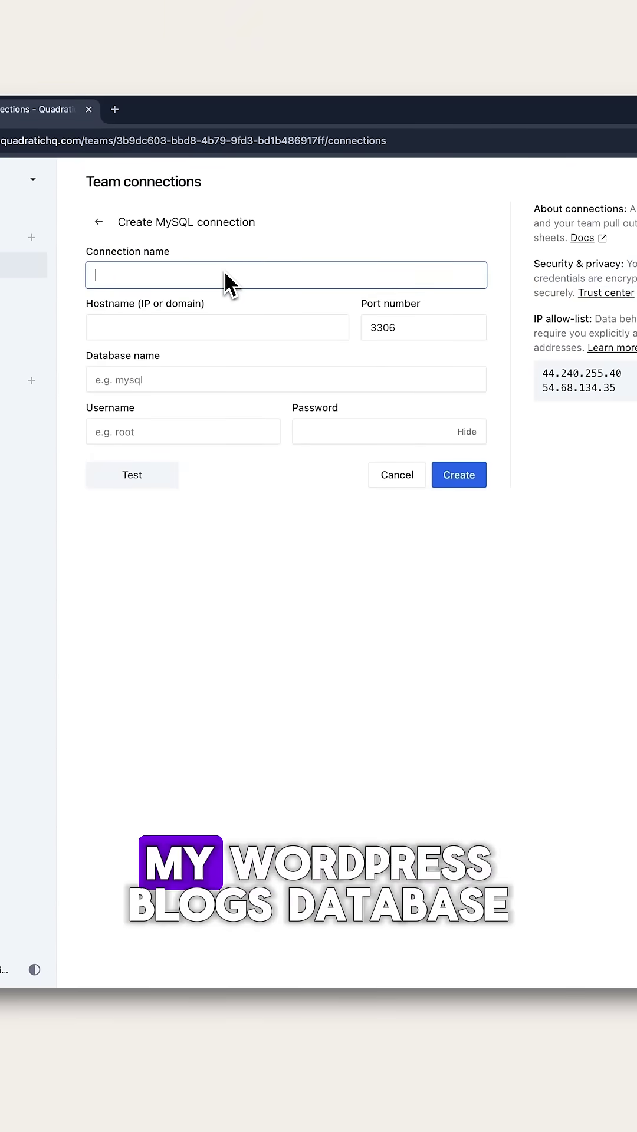
pyautogui.write('Online Daniel')
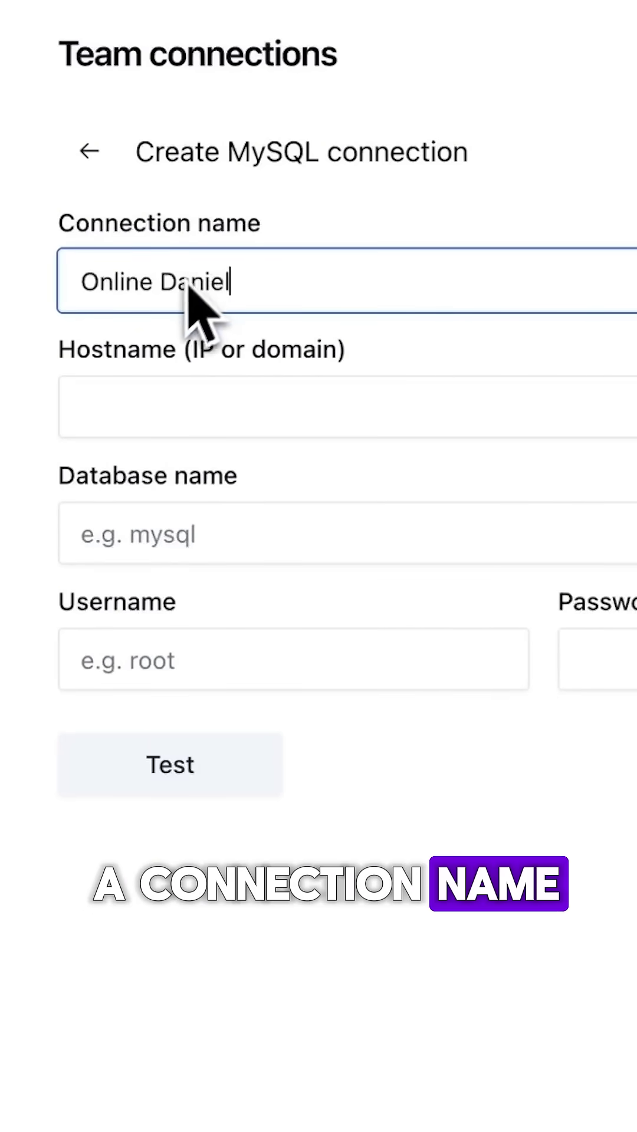
# Start entering the database hostname for the 'Online Daniel' MySQL connection
pyautogui.click(228, 411)
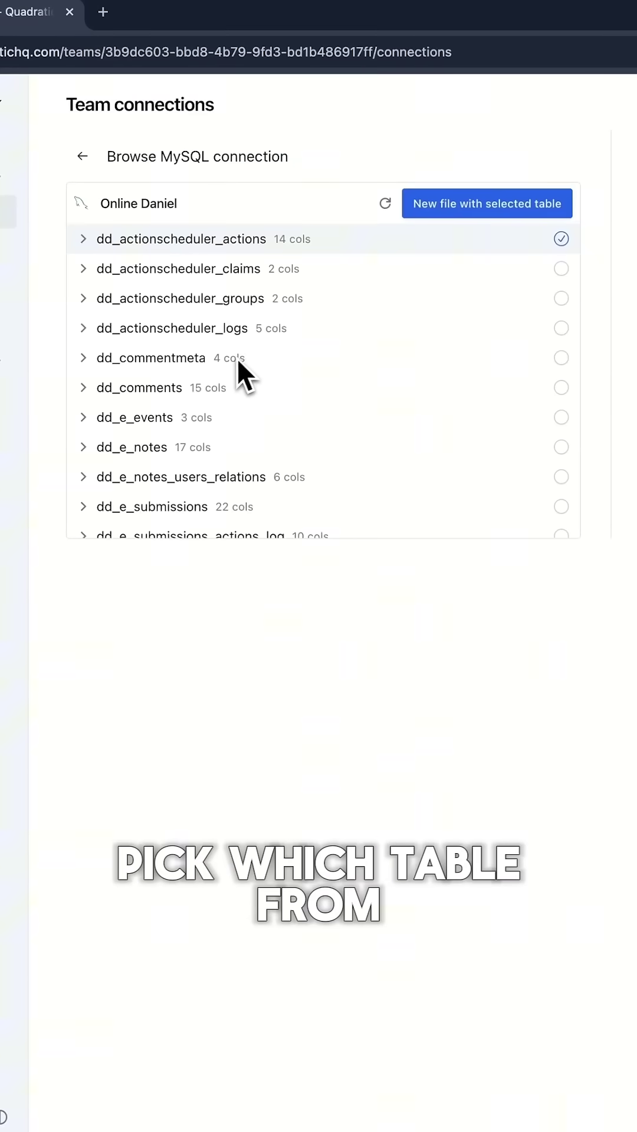
pyautogui.scroll(-2, 256, 438)
pyautogui.scroll(-3, 255, 437)
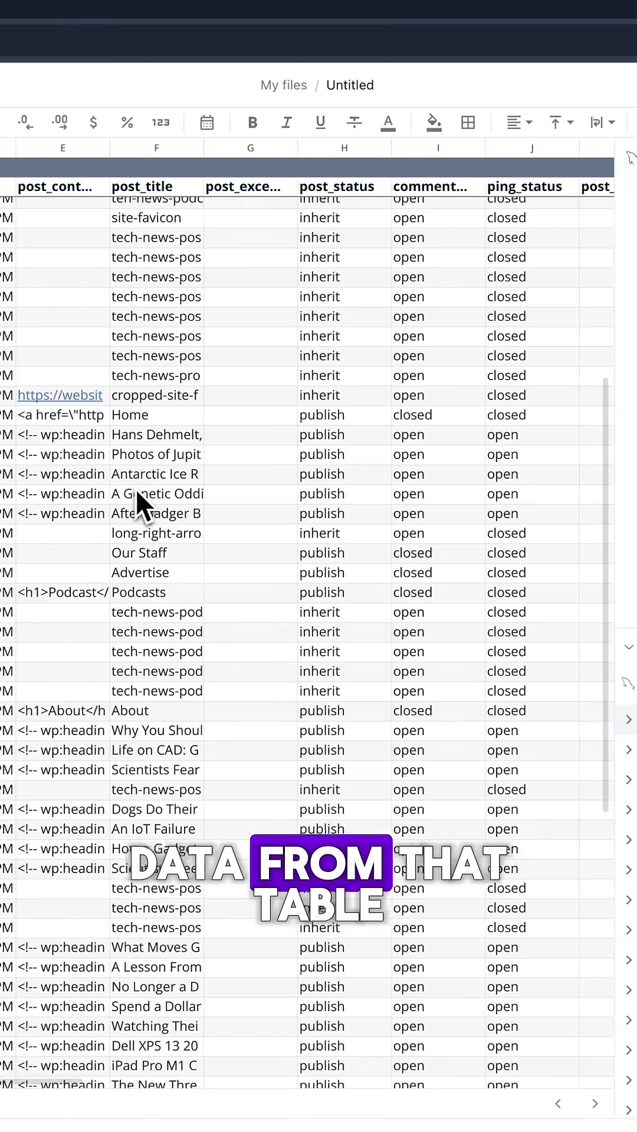
pyautogui.scroll(-10, 109, 487)
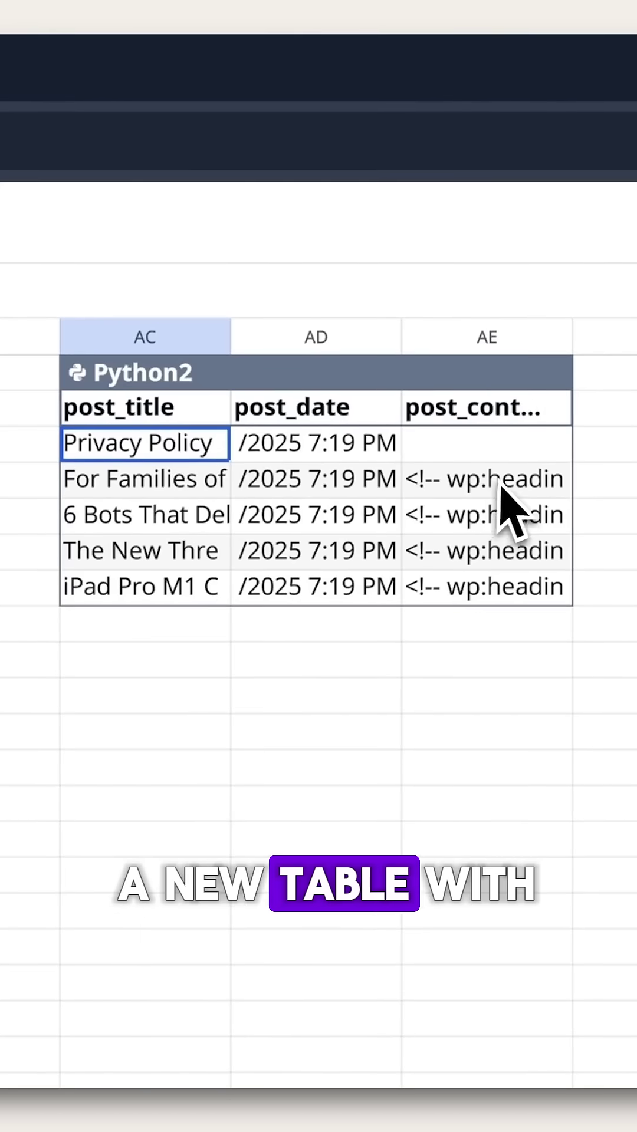
# Inspect a post's content in the Python2 table of five recent posts
pyautogui.click(502, 482)
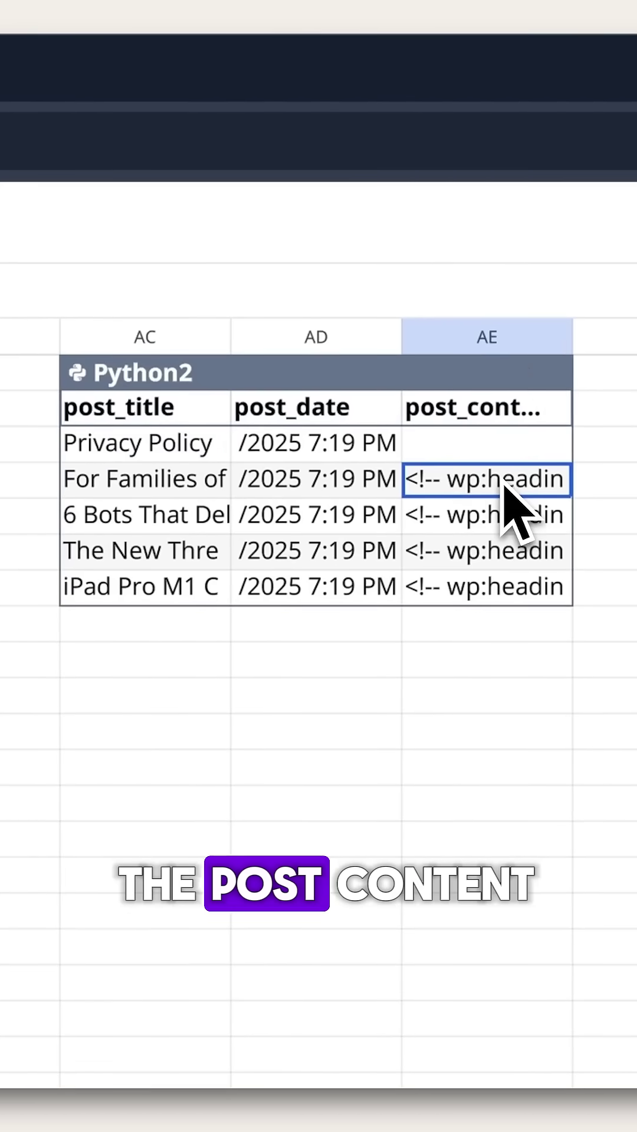